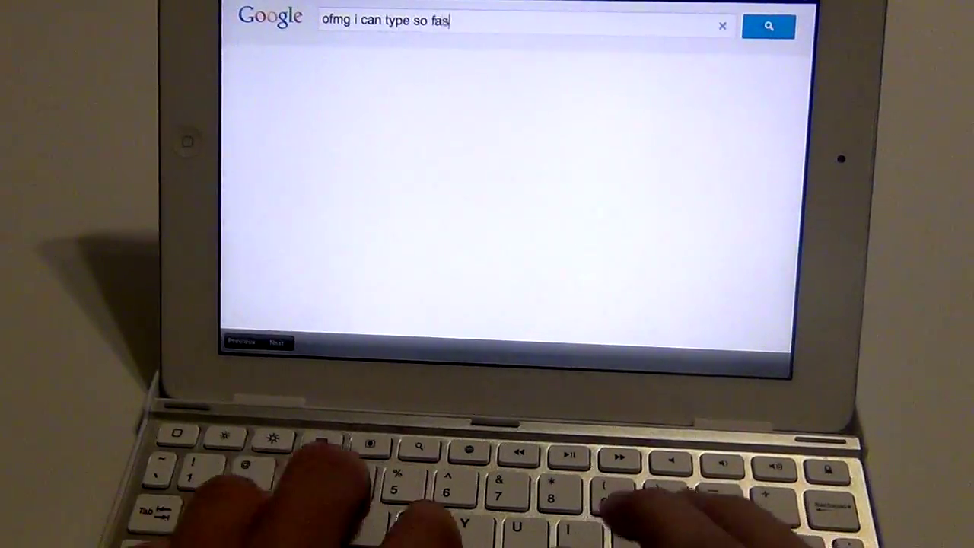
{"action": "type", "text": "t"}
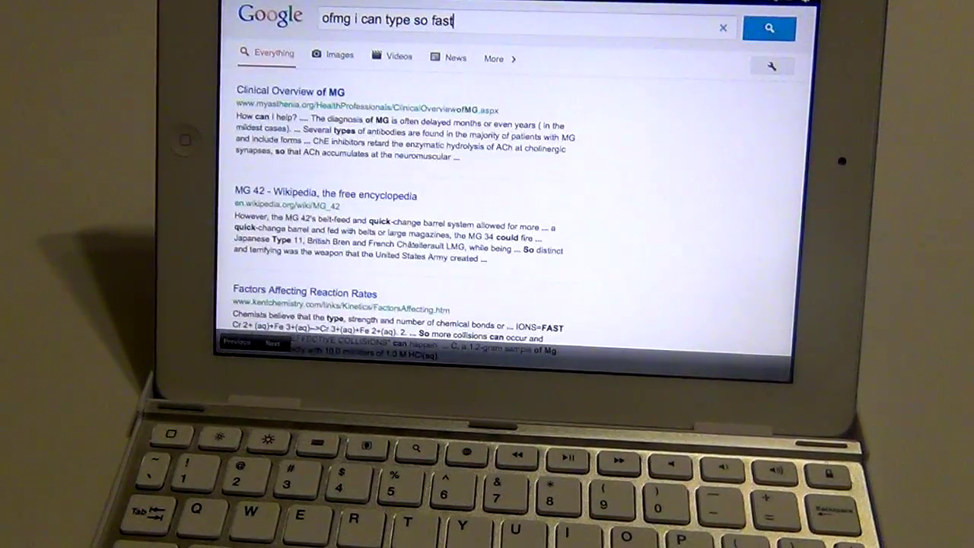